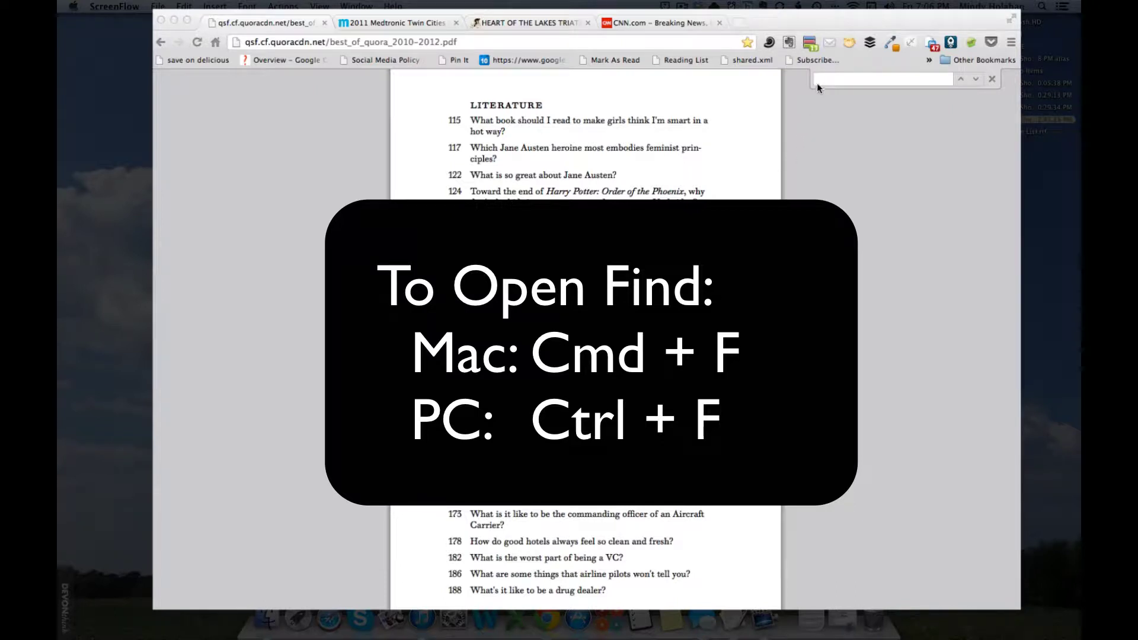
Step: Bring Chrome to the front and open an empty Find bar over the Quora PDF
click(814, 167)
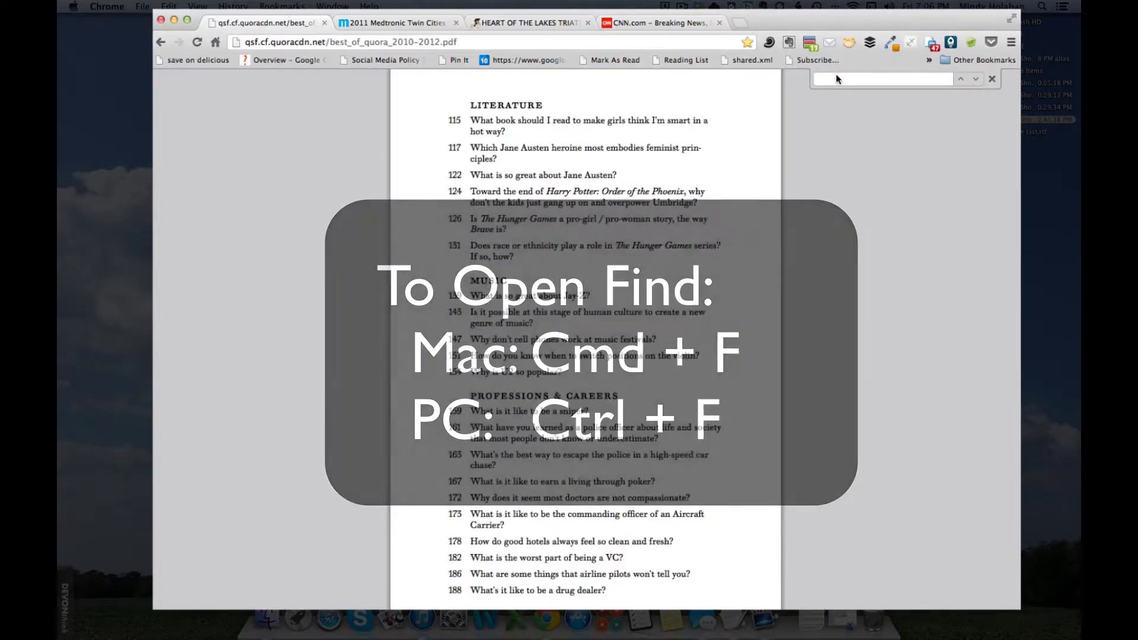
key(super+f)
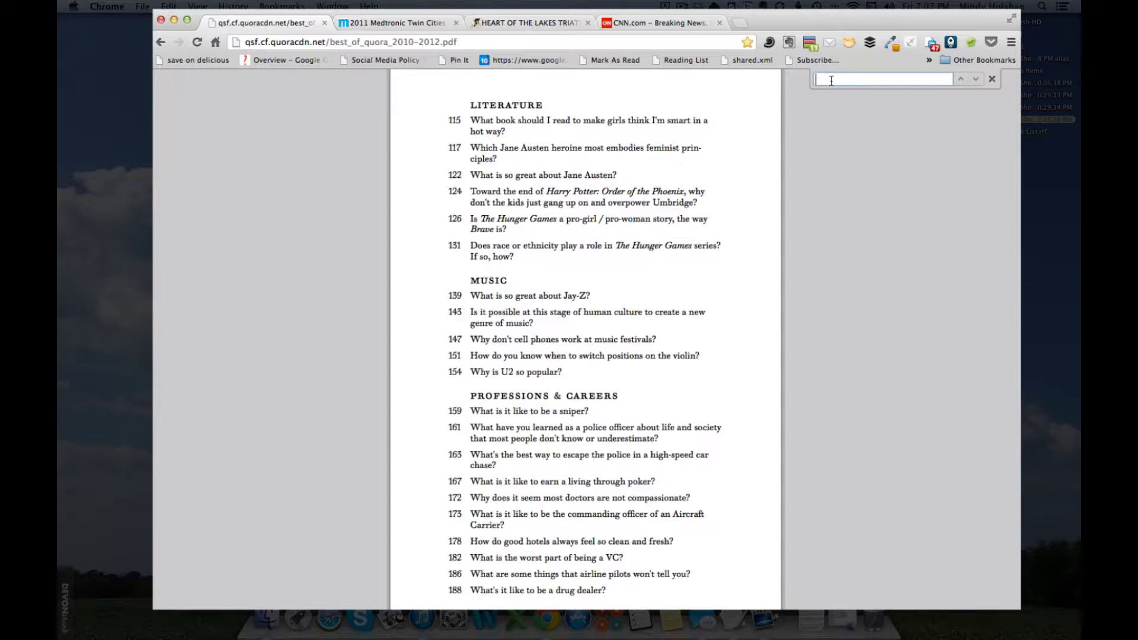
Step: Search the PDF for 'Austen', step forward to the fourth of 18 matches, then back to the second
text(Austen)
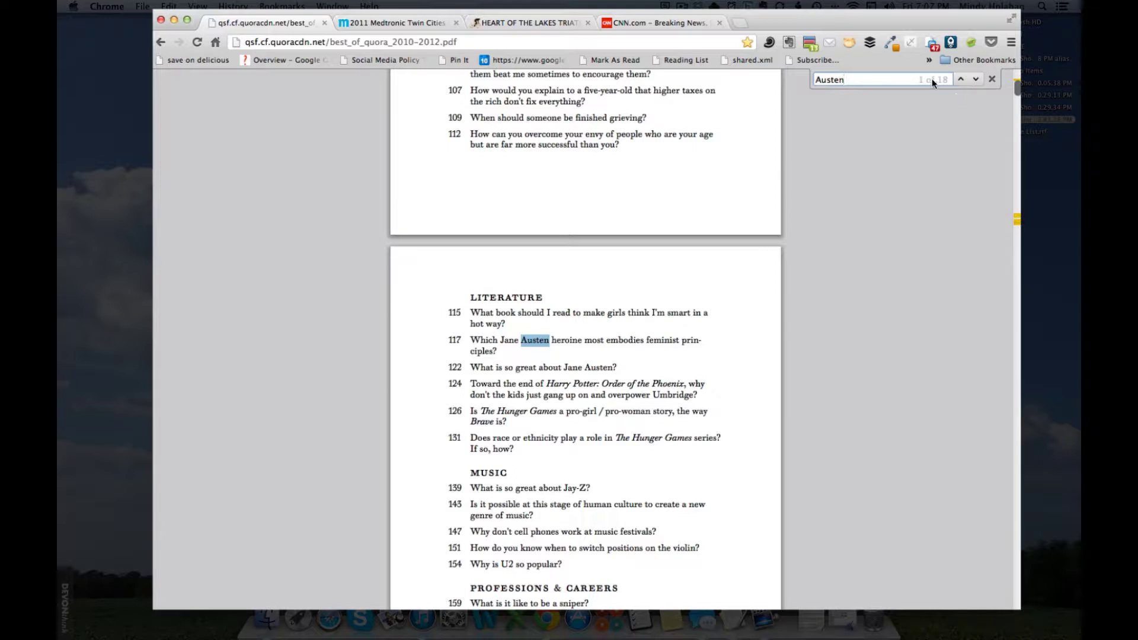
click(976, 80)
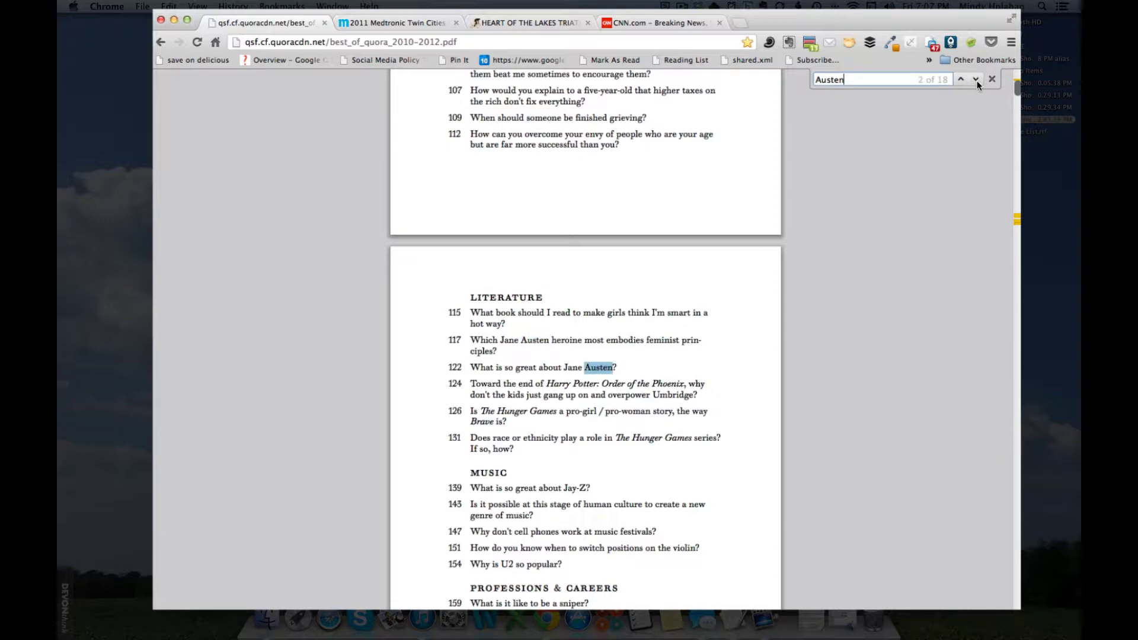
click(976, 80)
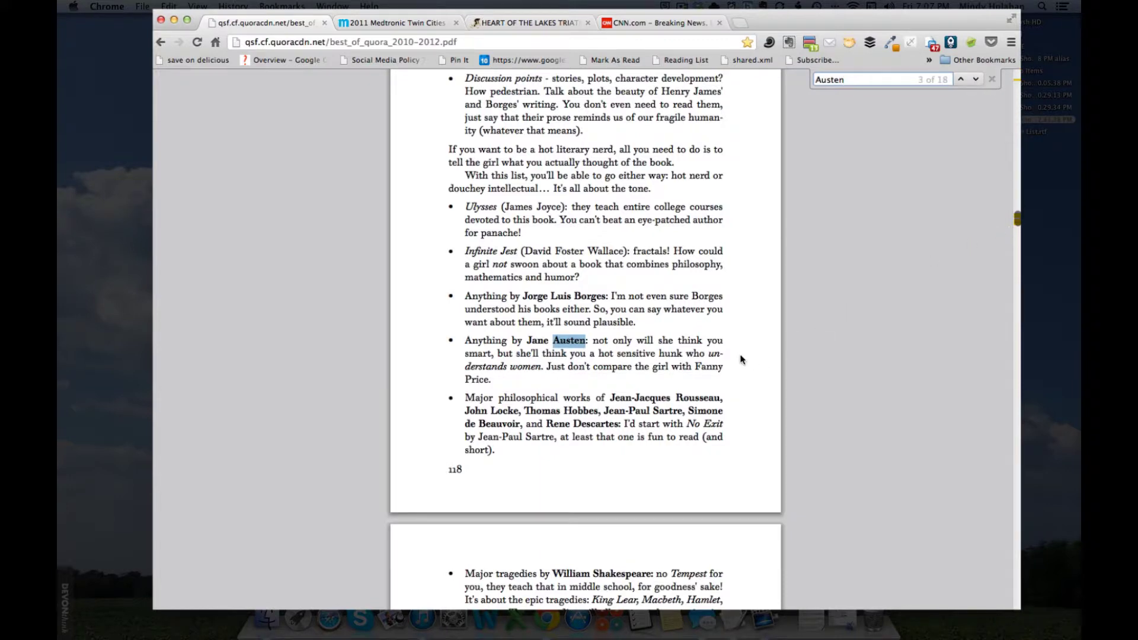
scroll(706, 343, up, 15)
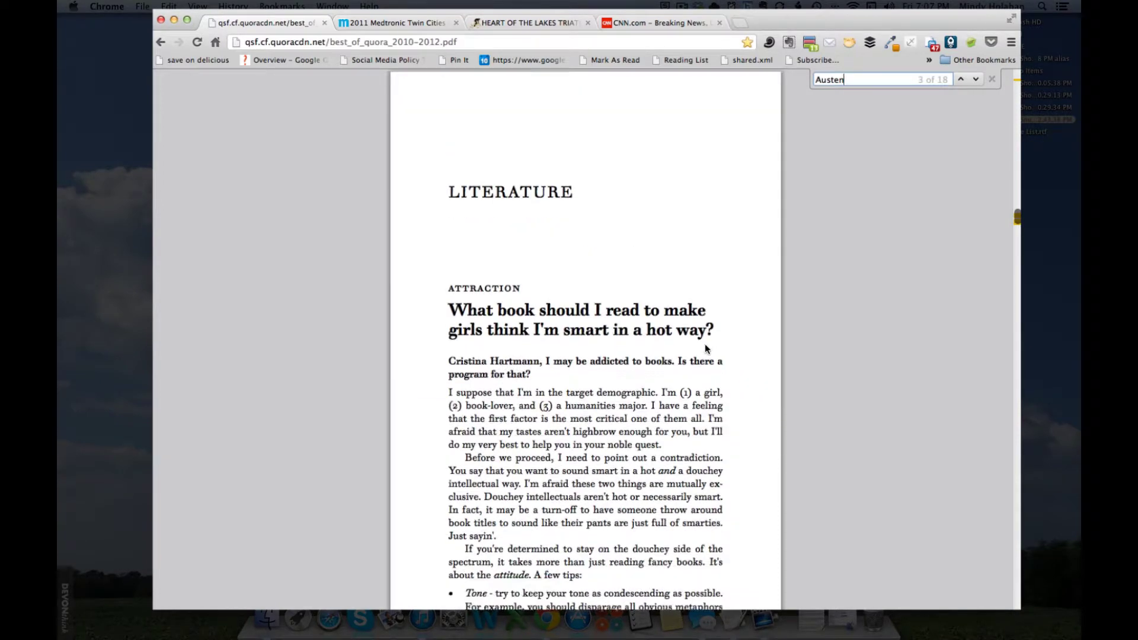
scroll(706, 344, down, 15)
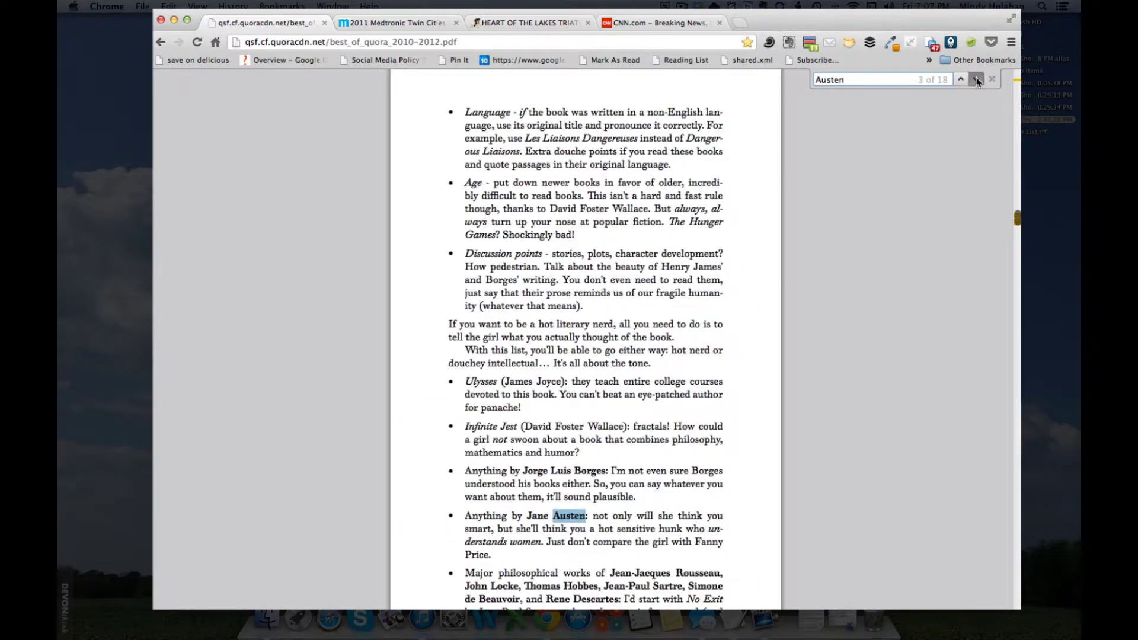
click(973, 79)
scroll(507, 379, down, 5)
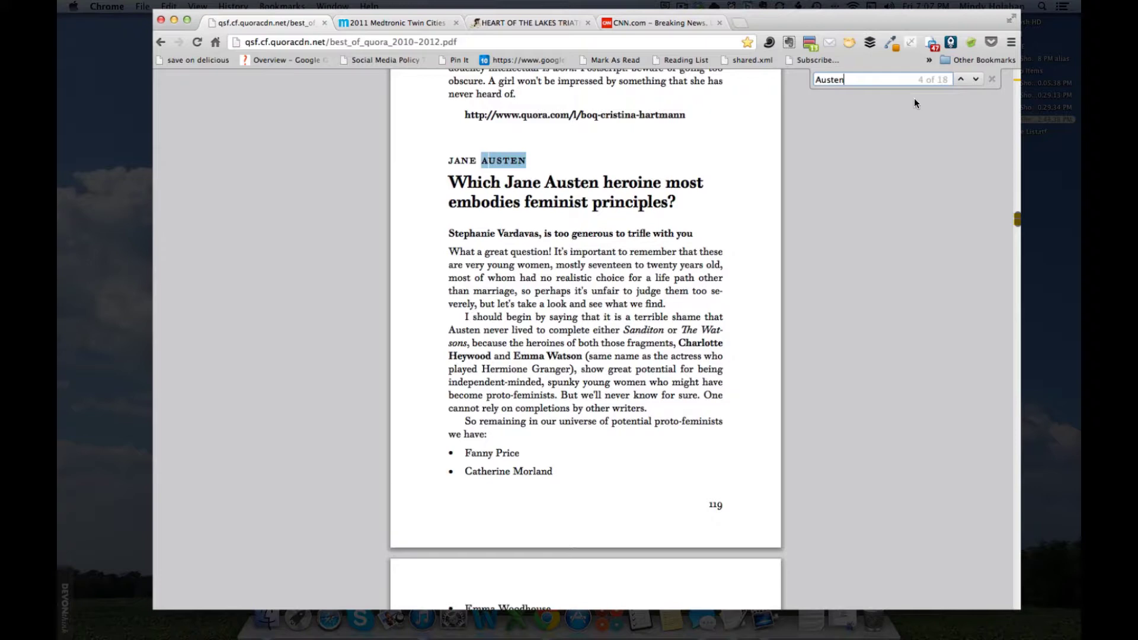
click(959, 79)
click(960, 80)
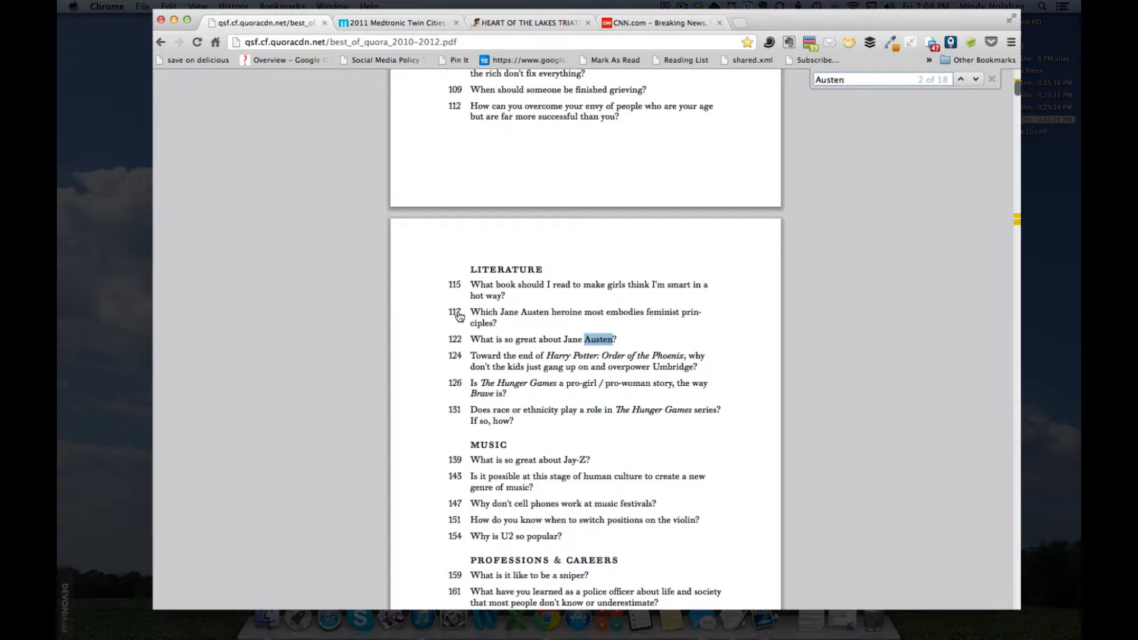
Step: Replace the Austen search with '117' (2 of 2 matches), then scroll far down to page 434
double_click(850, 81)
click(453, 312)
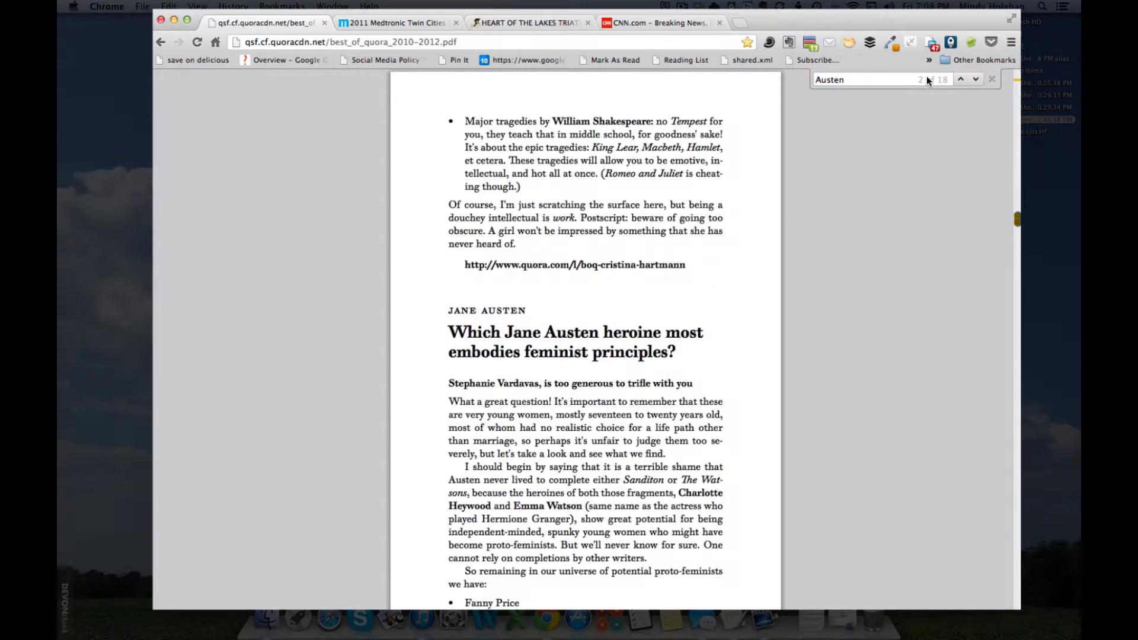
click(962, 81)
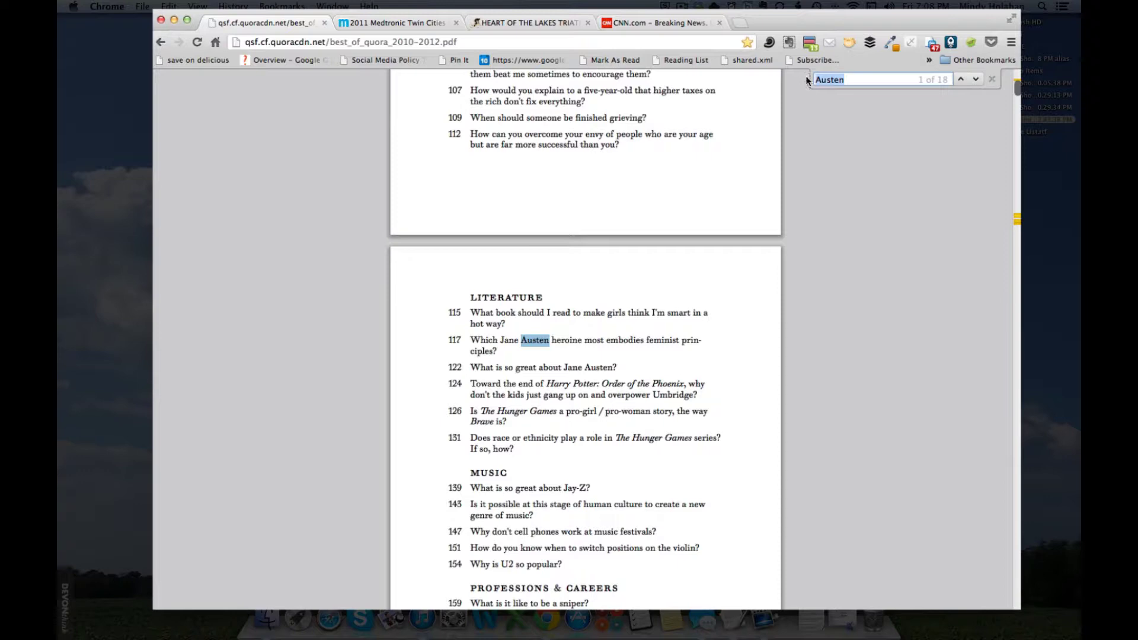
text(117)
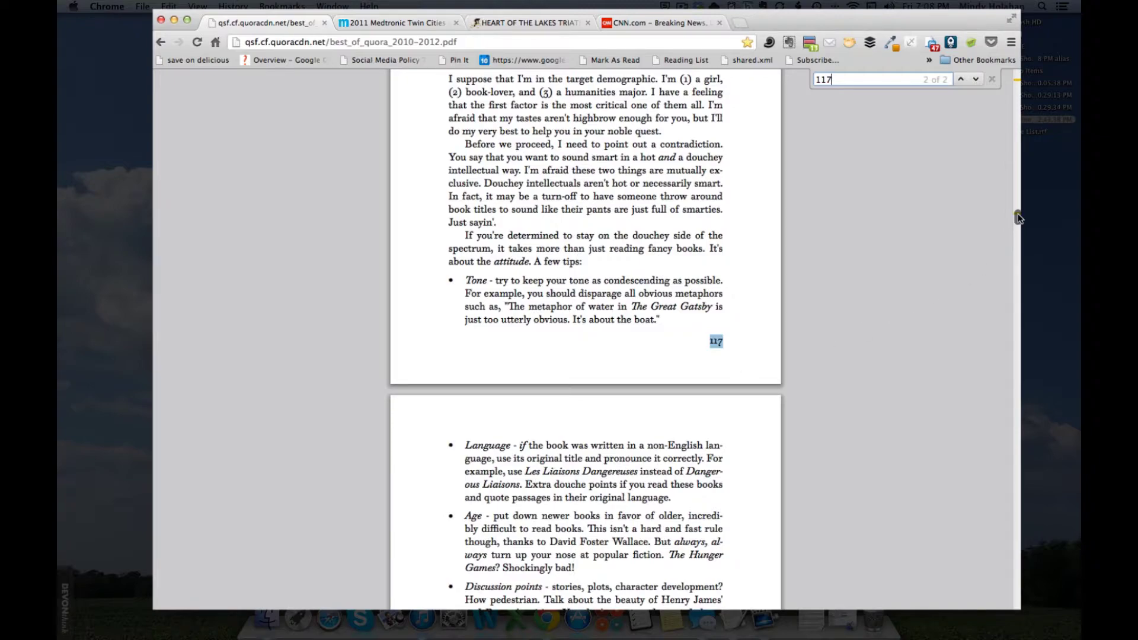
drag(1019, 216, 1007, 588)
scroll(830, 397, down, 20)
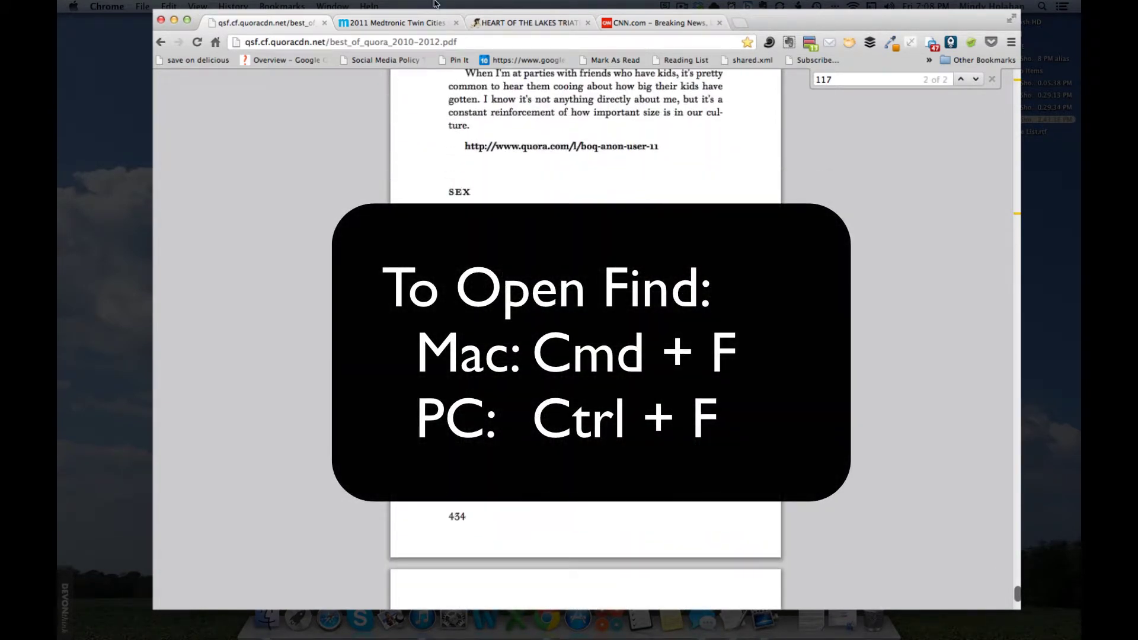
Step: Browse the 2011 Twin Cities Marathon results, then switch to the Heart of the Lakes Triathlon 2012 results
click(379, 25)
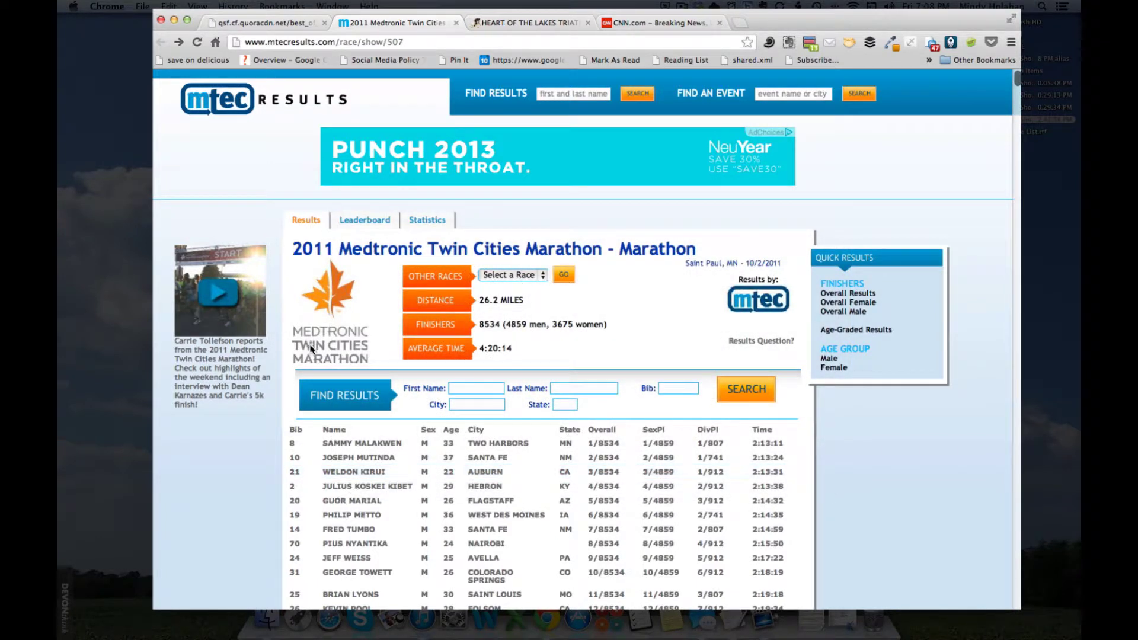
scroll(310, 344, down, 2)
scroll(309, 346, down, 2)
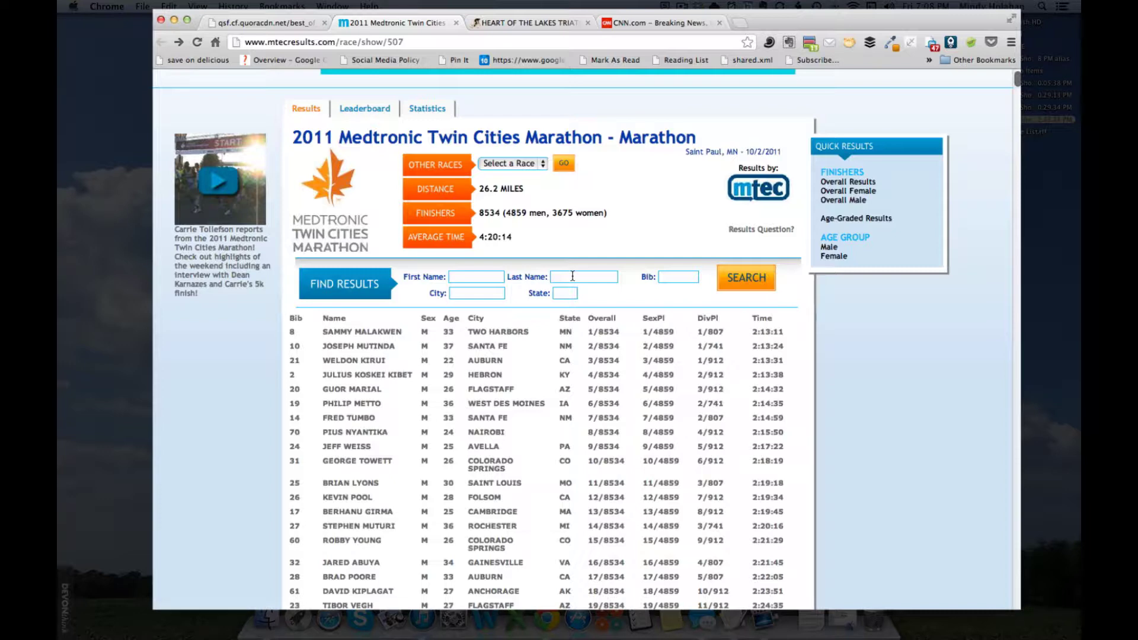
click(572, 276)
click(497, 22)
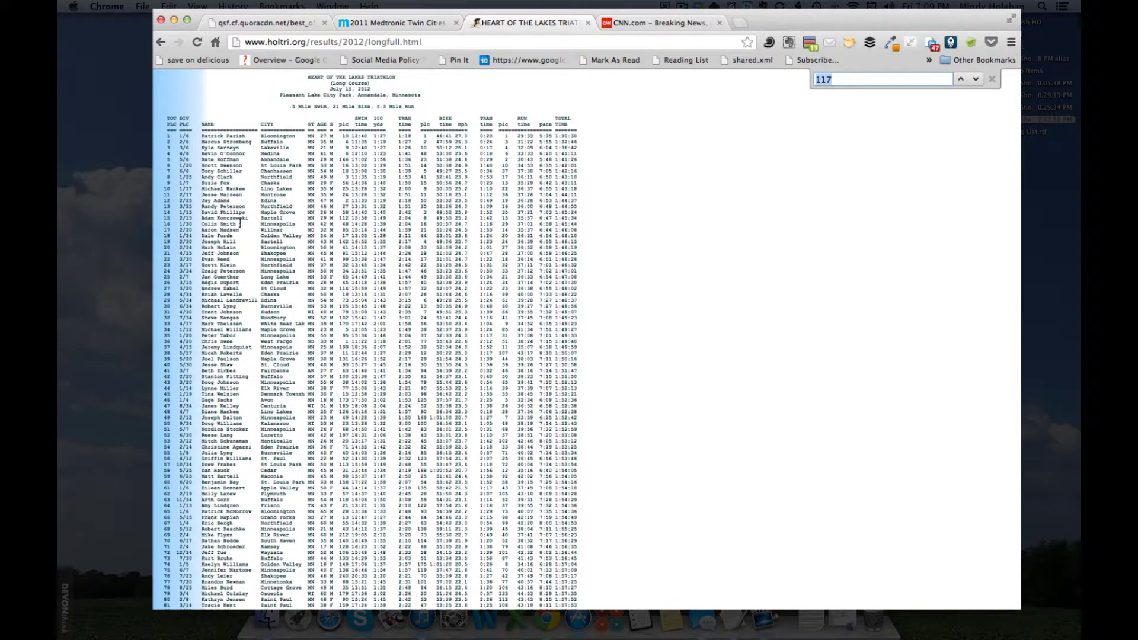
scroll(246, 226, up, 1)
scroll(345, 314, down, 5)
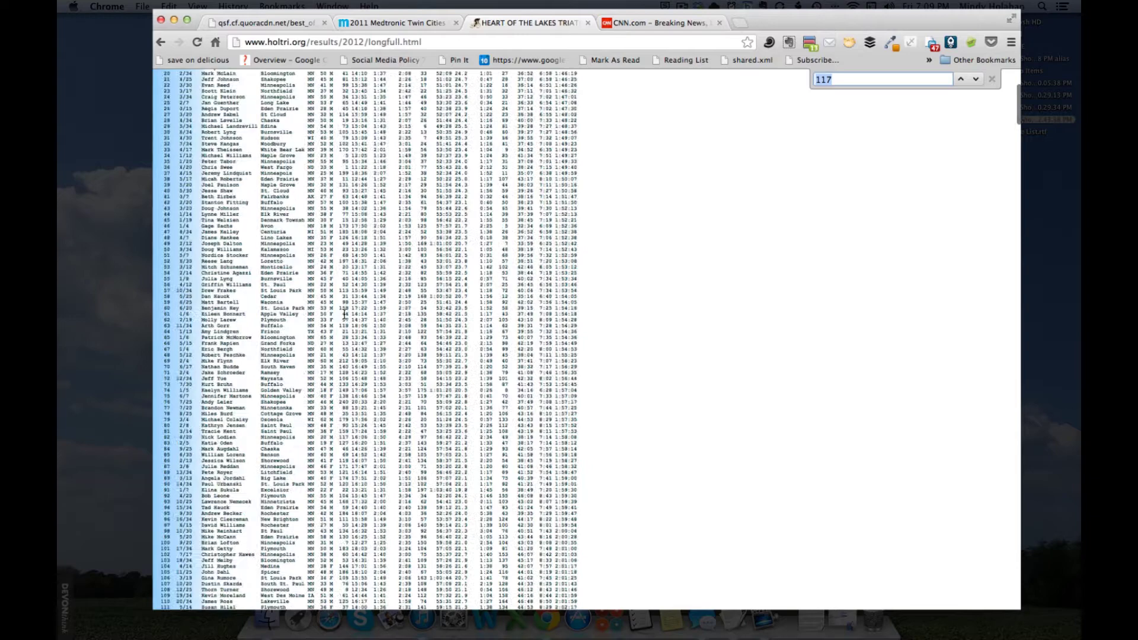
scroll(344, 314, down, 20)
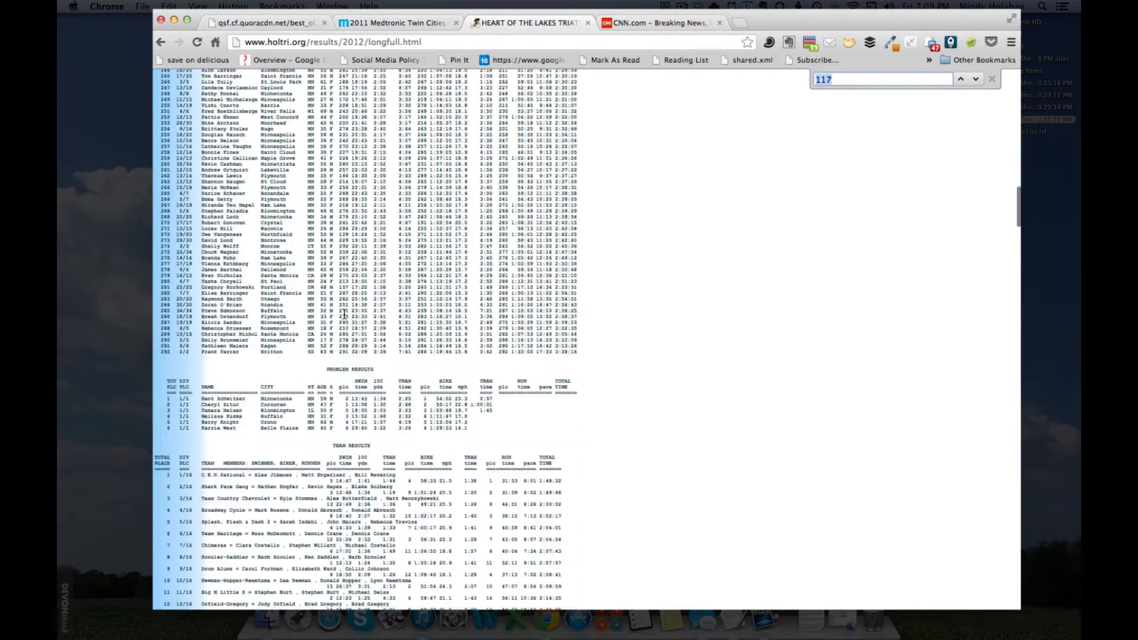
scroll(344, 314, up, 20)
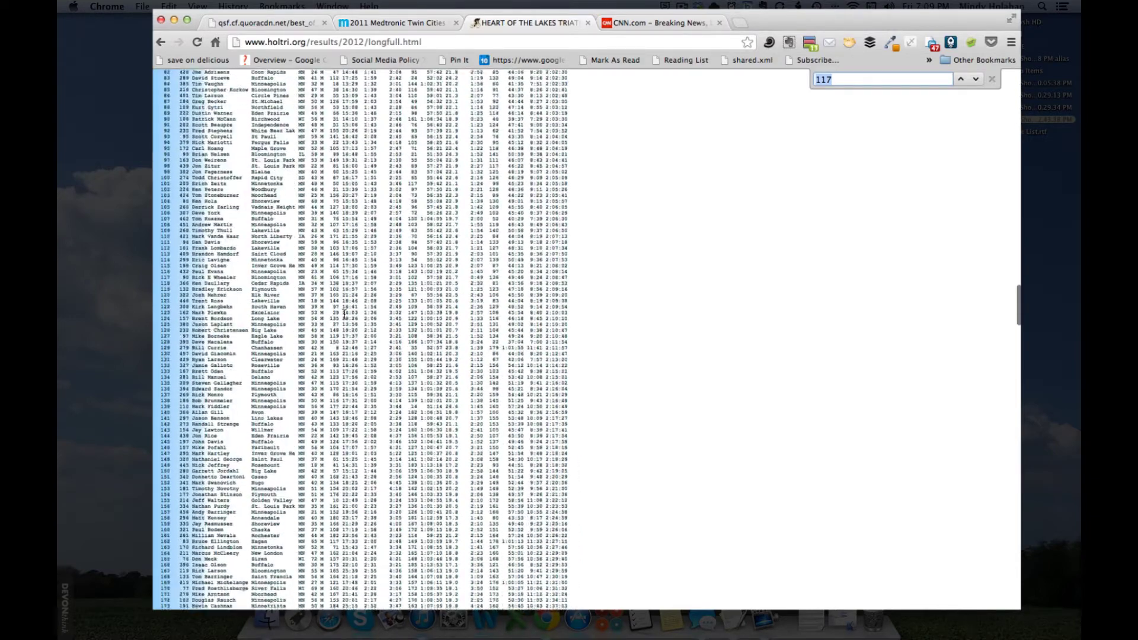
scroll(344, 314, down, 20)
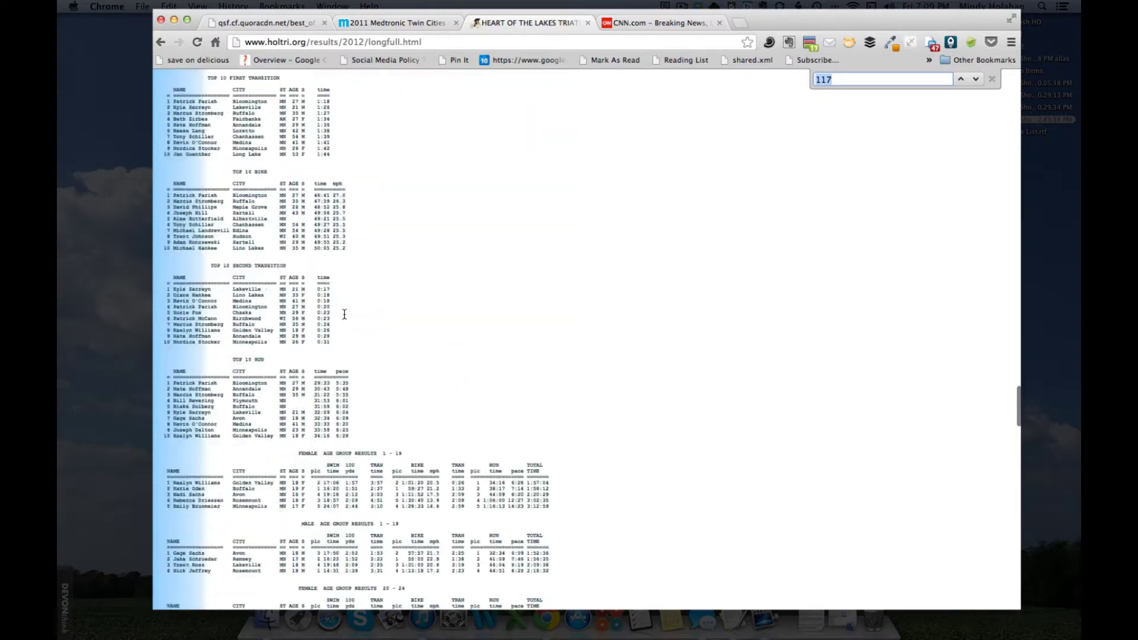
scroll(344, 314, up, 20)
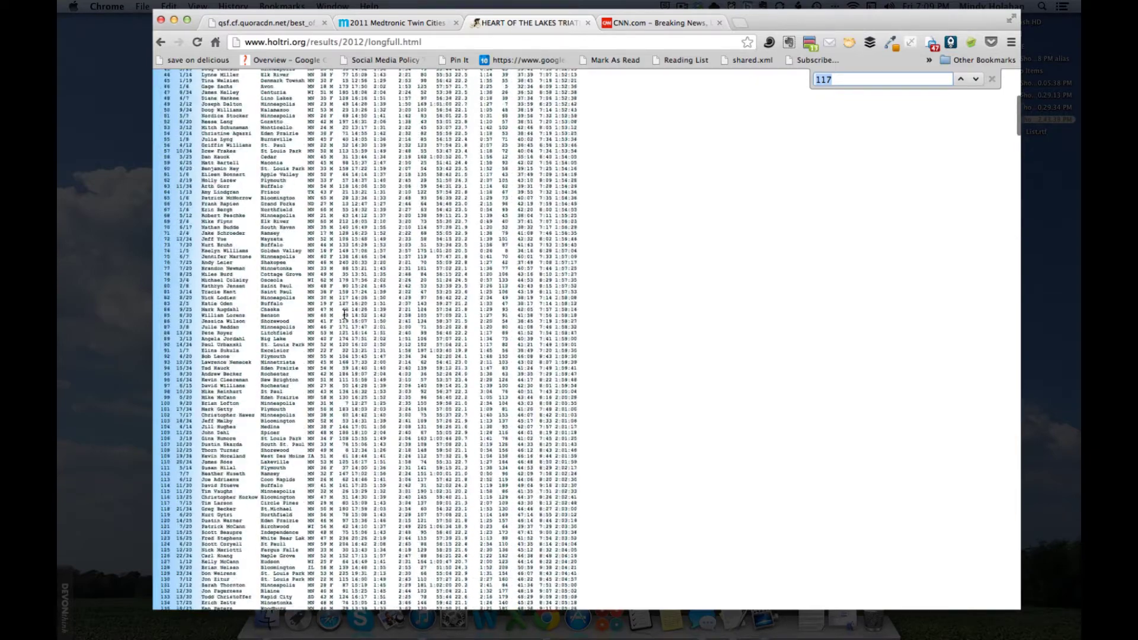
scroll(344, 314, up, 5)
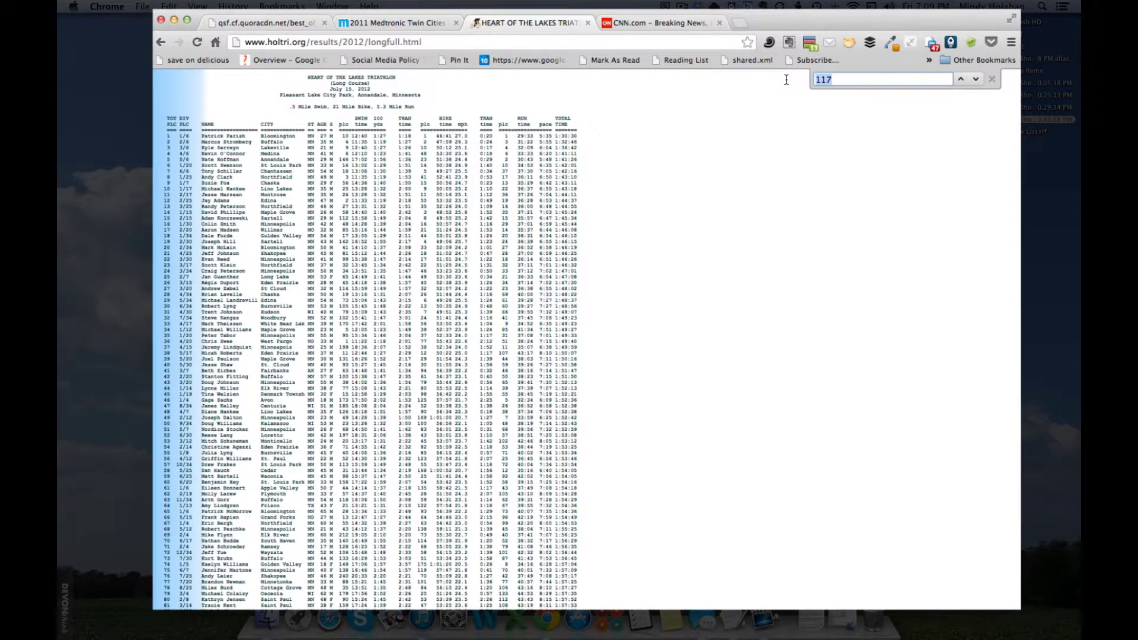
Step: Search the triathlon results for a finisher's last name and step ahead to match 12 of 18
text(Williams)
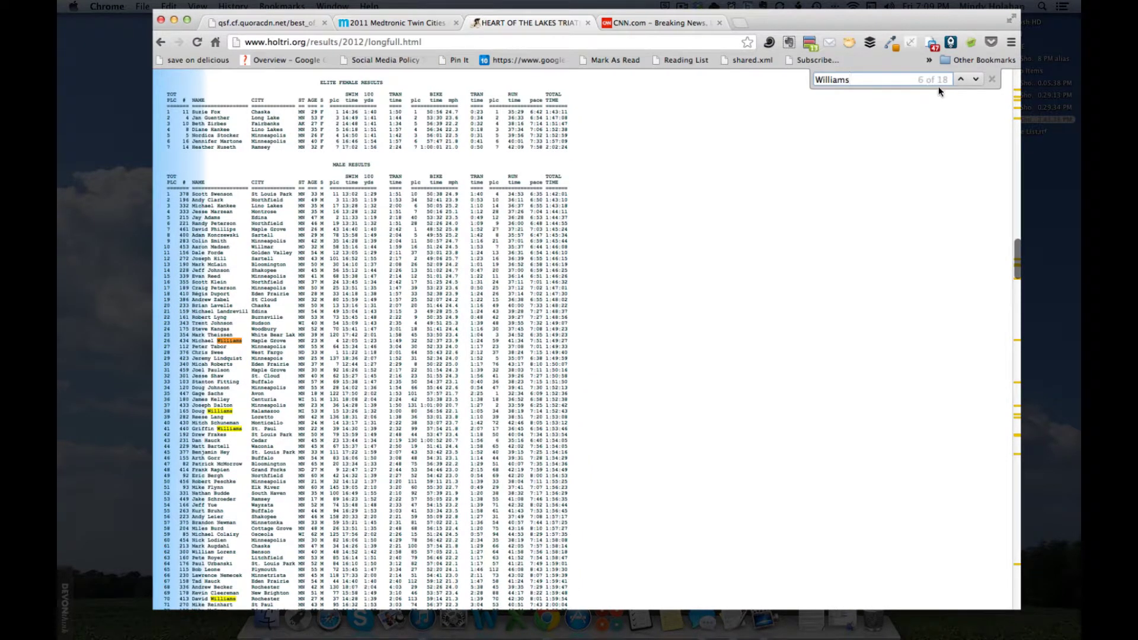
click(976, 80)
click(976, 79)
click(975, 79)
click(975, 80)
click(976, 80)
click(976, 79)
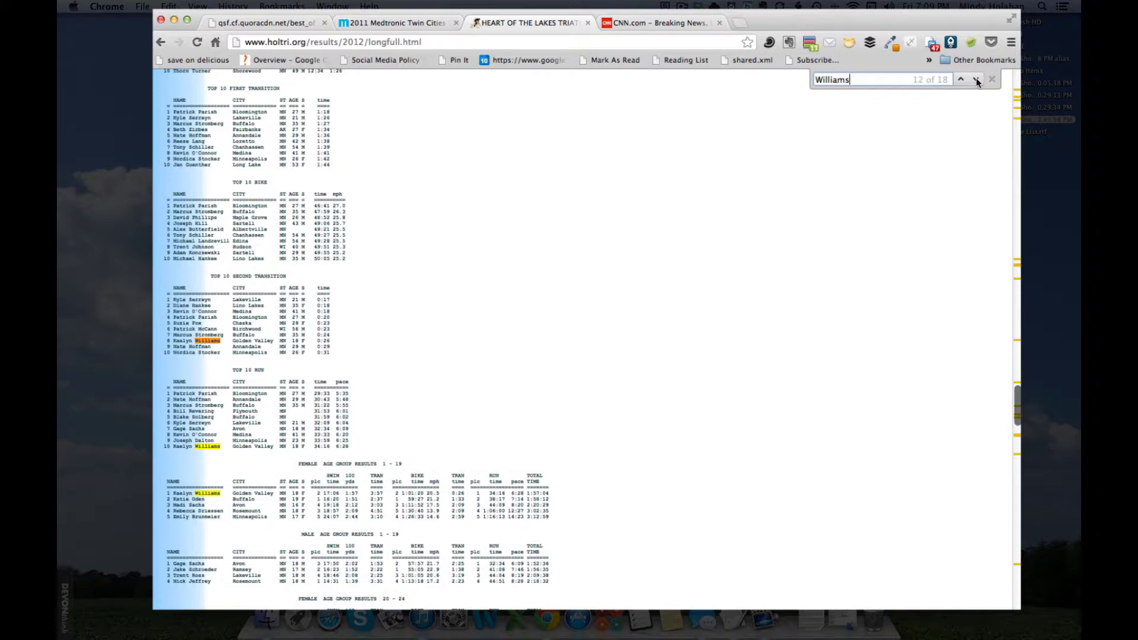
Step: Scroll back through the results and select the search text in the Find bar for replacement
scroll(849, 239, up, 8)
scroll(849, 241, up, 20)
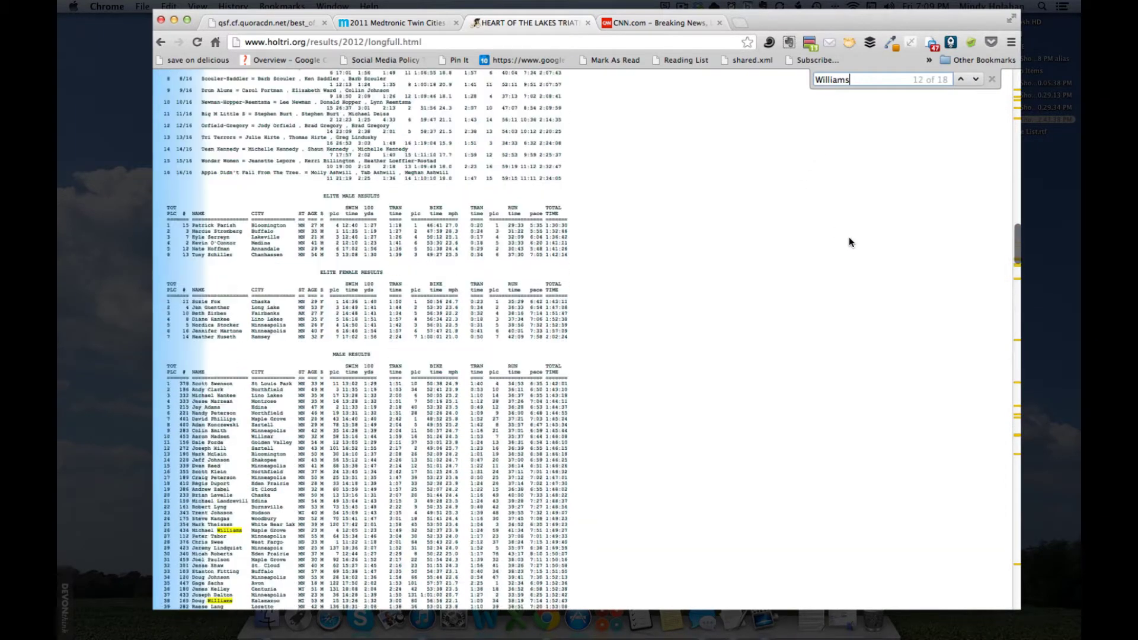
scroll(849, 237, up, 10)
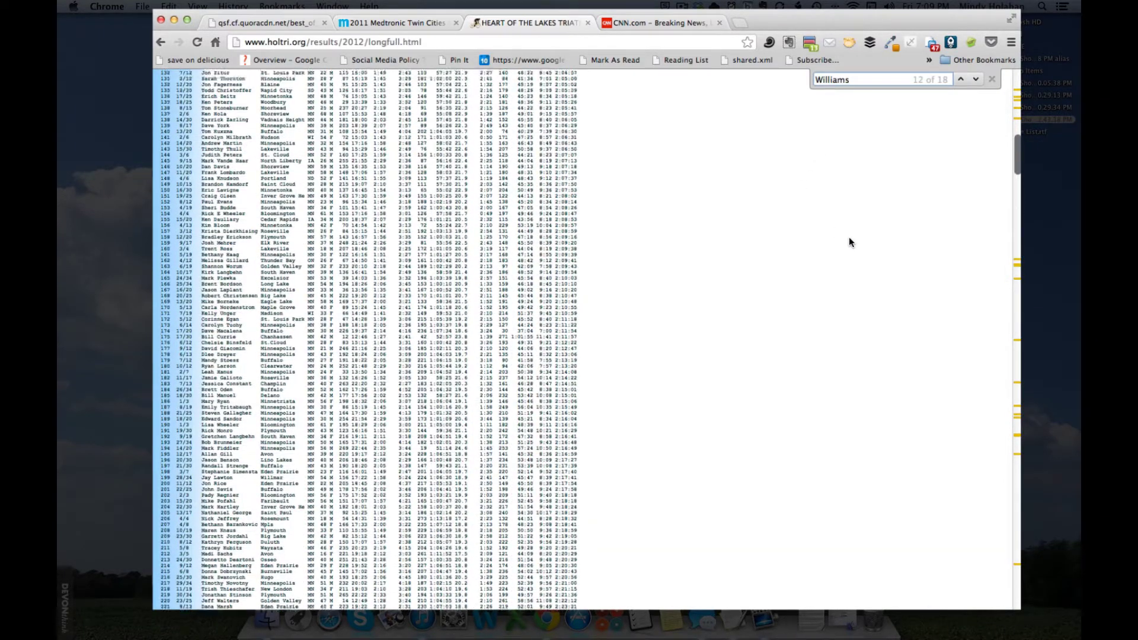
scroll(849, 242, up, 4)
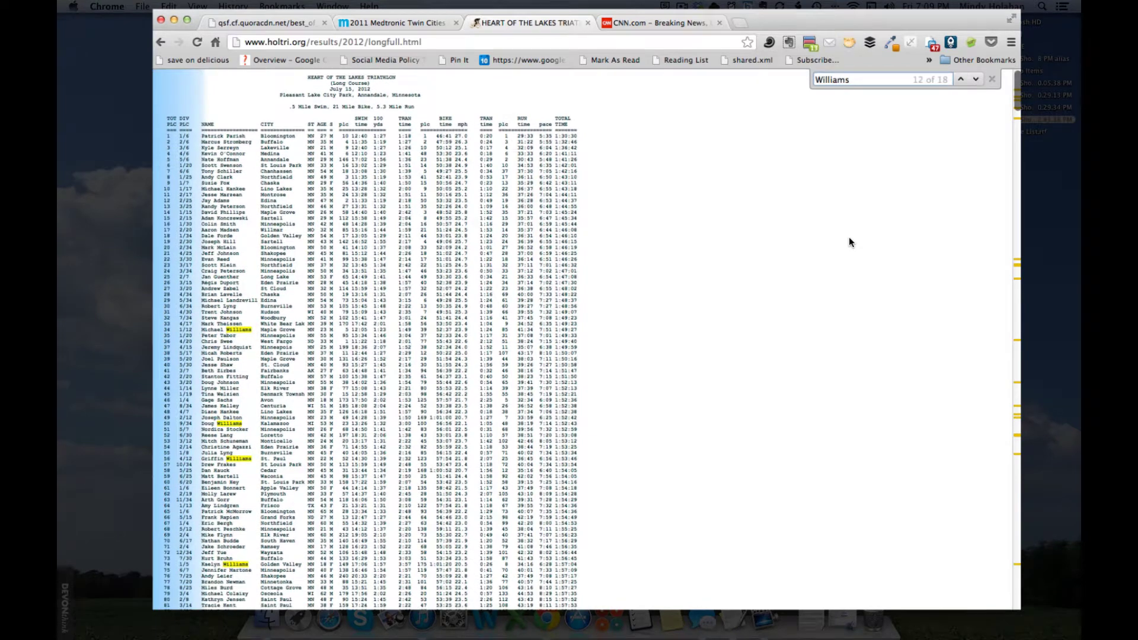
click(895, 80)
drag(858, 82, 775, 83)
scroll(698, 154, down, 3)
scroll(696, 153, down, 1)
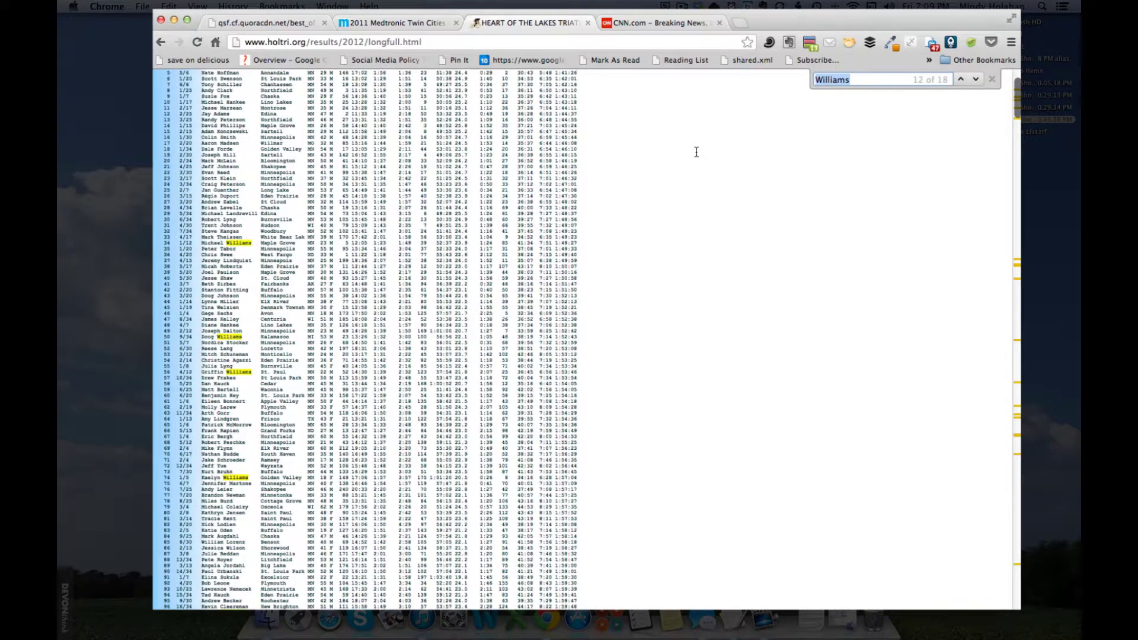
Step: Search for another finisher's last name, find no matches, and go to the CNN.com tab
text(Holahan)
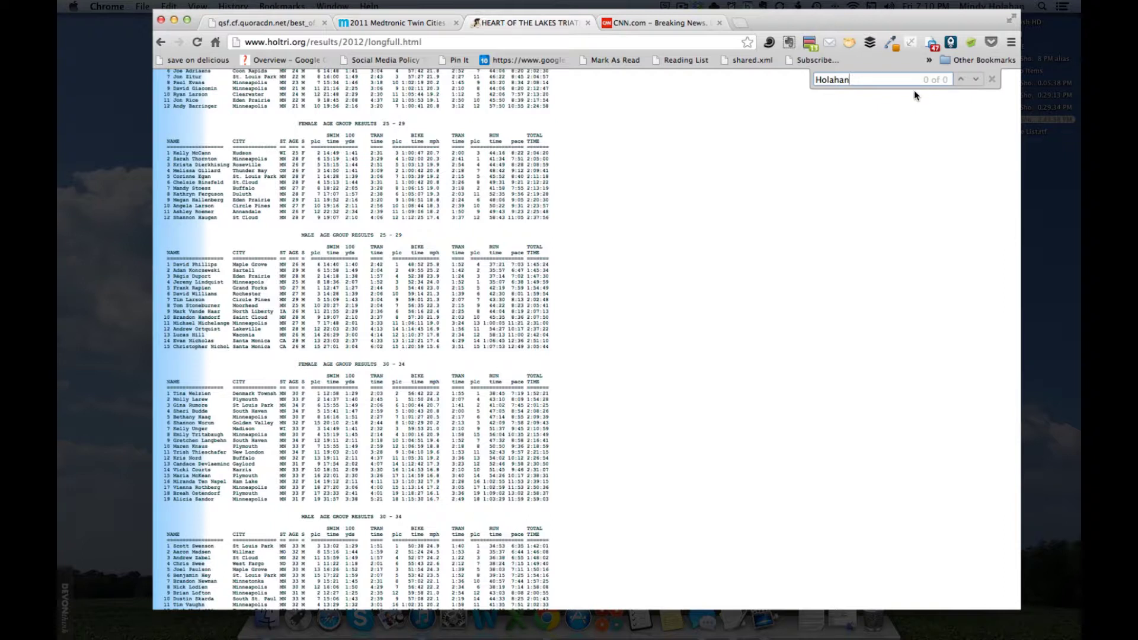
scroll(811, 226, up, 1)
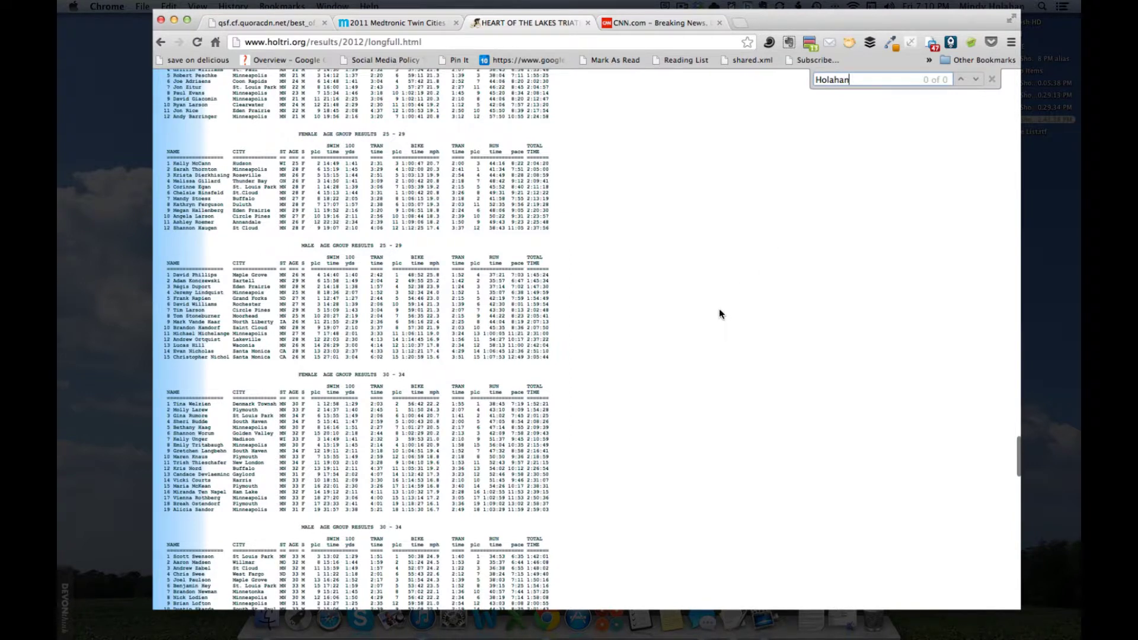
scroll(716, 307, up, 6)
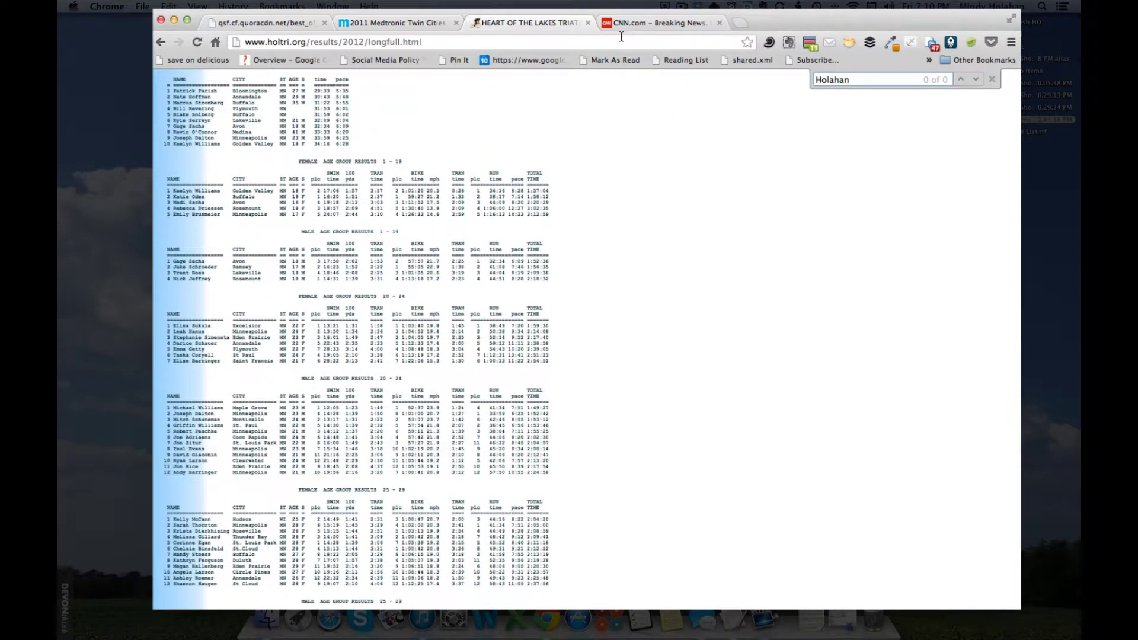
click(619, 25)
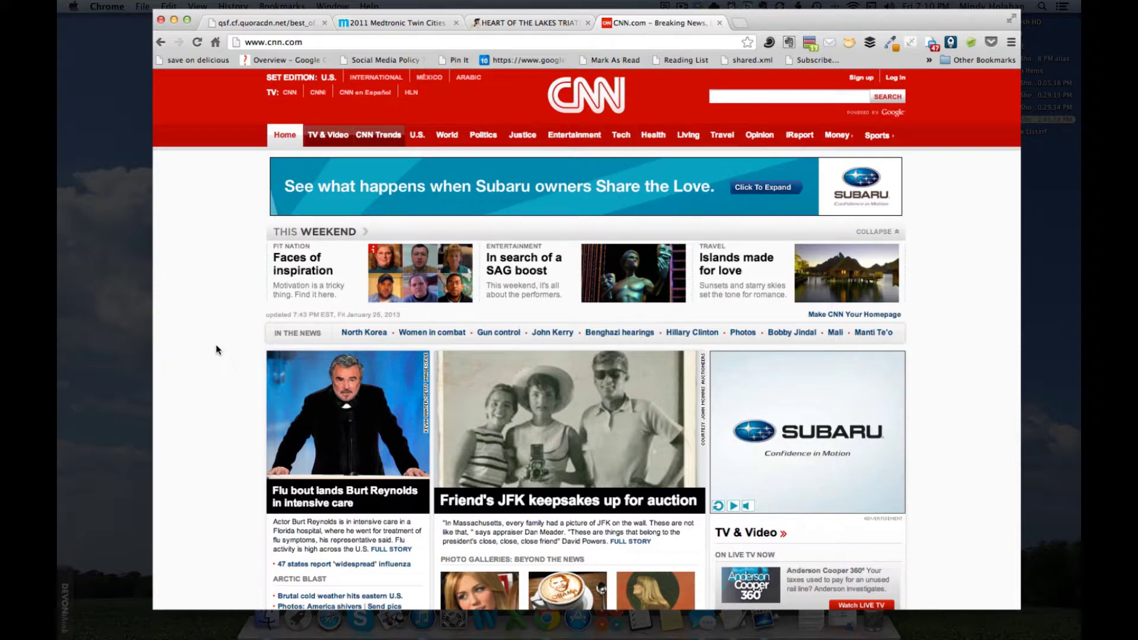
Step: Clear the old search term and search the CNN homepage for 'vine'
key(super+f)
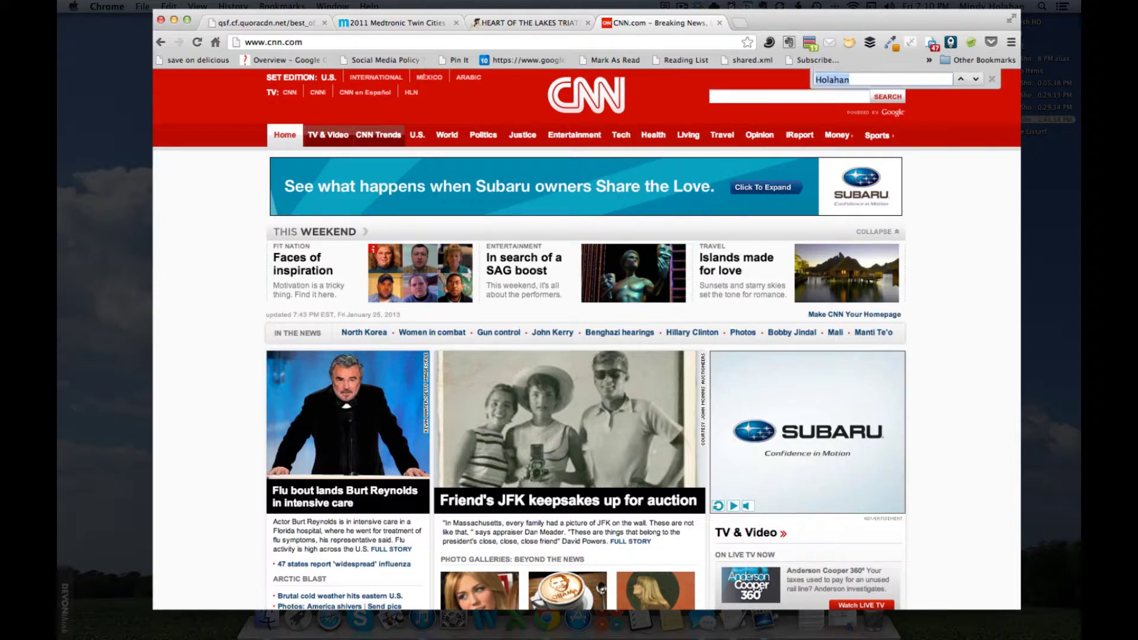
key(BackSpace)
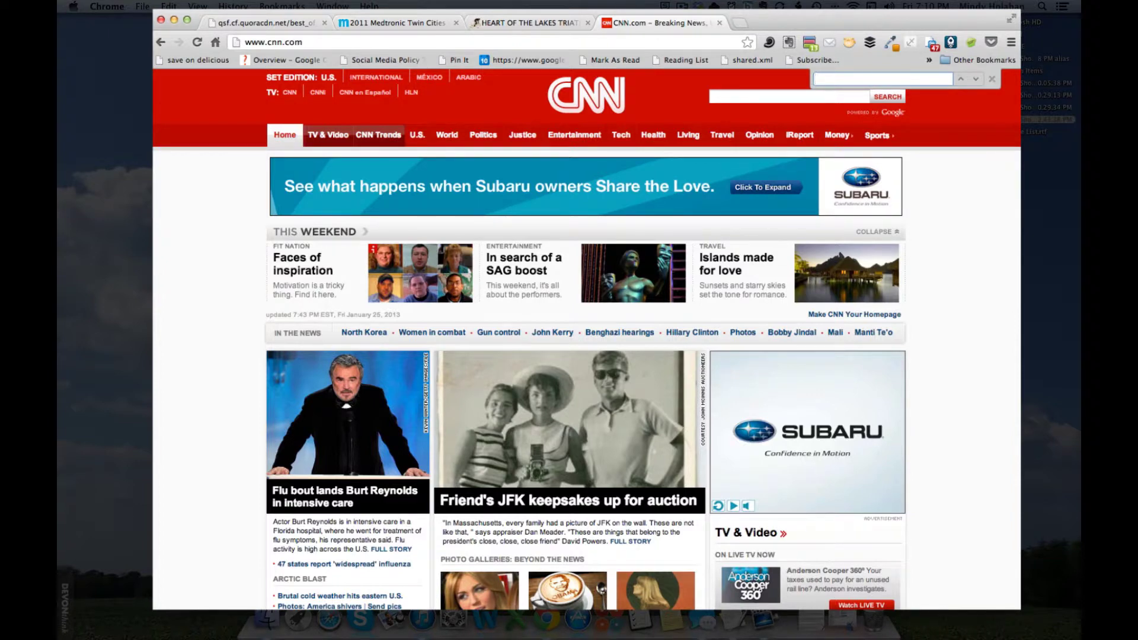
text(vine)
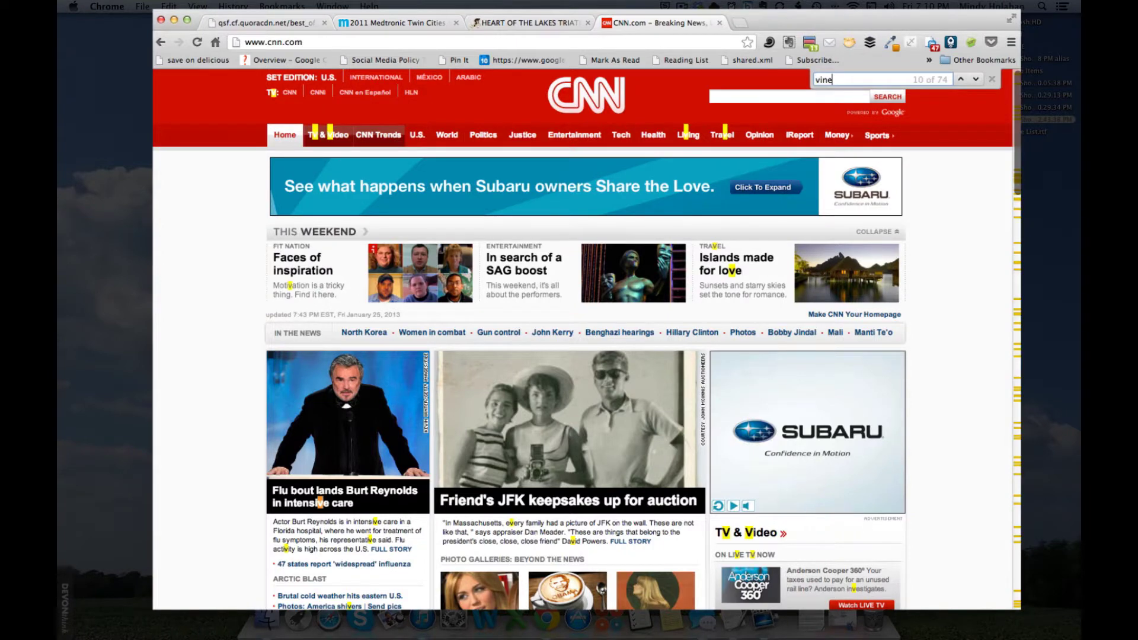